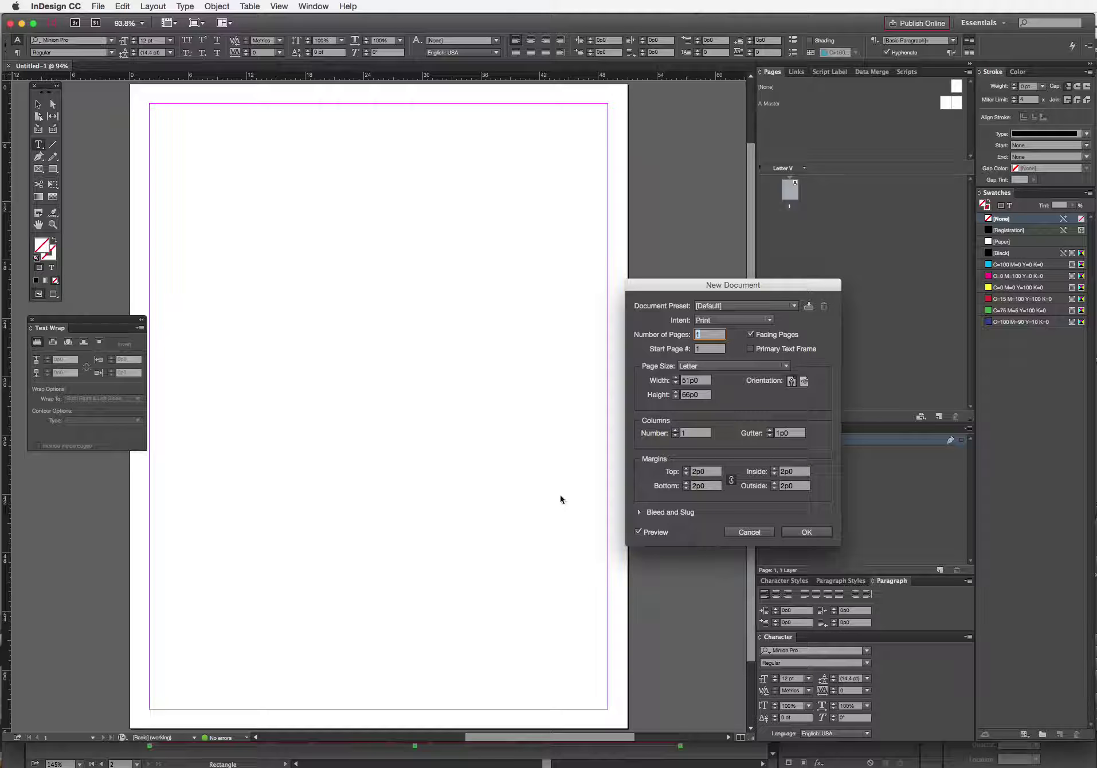
Create a one-page Letter document with 2p0 margins and add two more layers to it
left_click(812, 532)
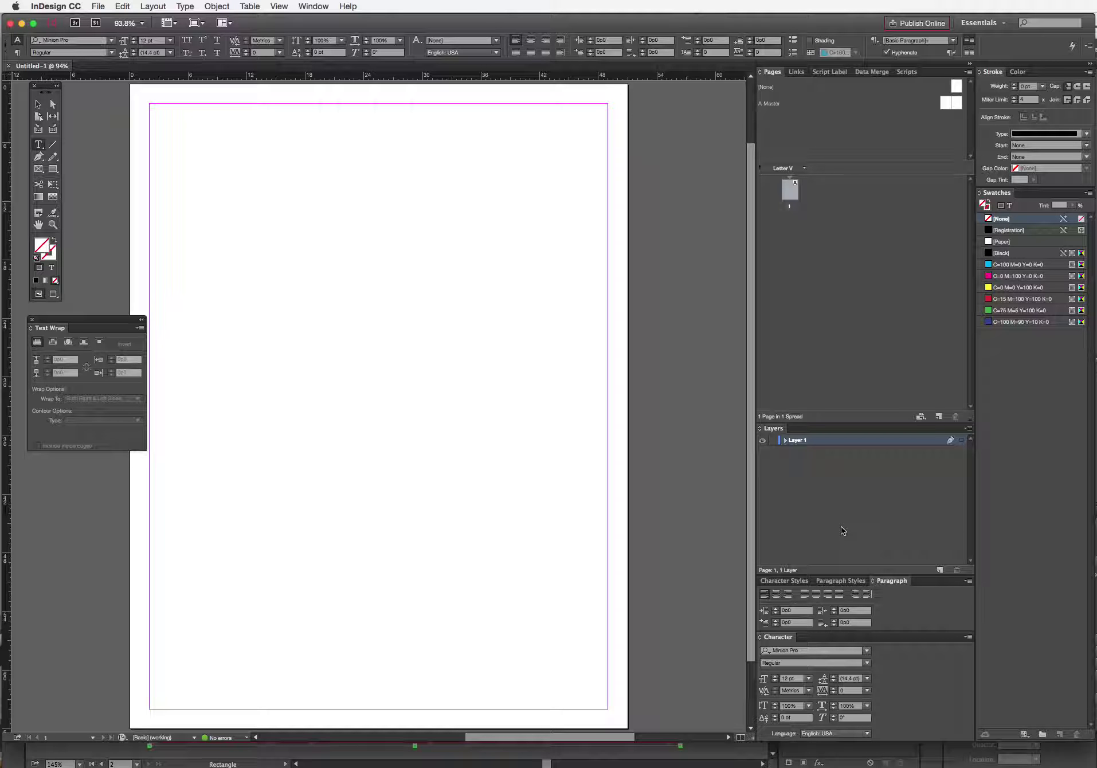
left_click(939, 570)
left_click(939, 570)
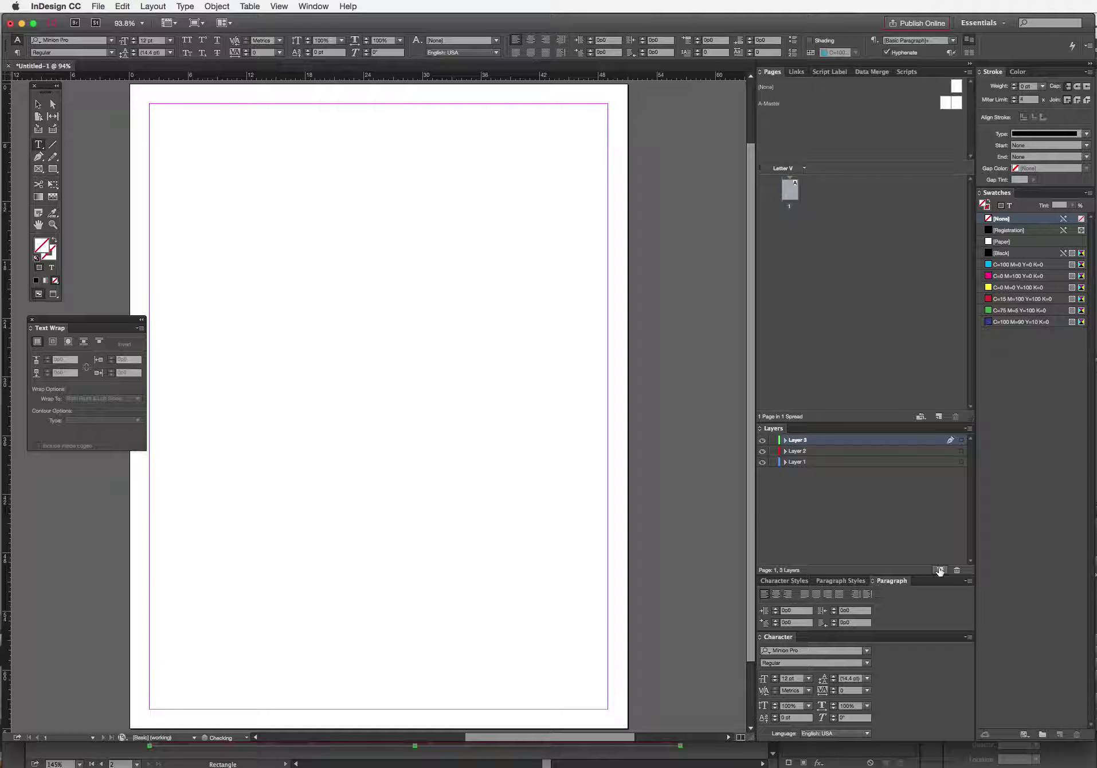
Draw a rectangular graphic frame filling the page's margin area on Layer 1
left_click(817, 462)
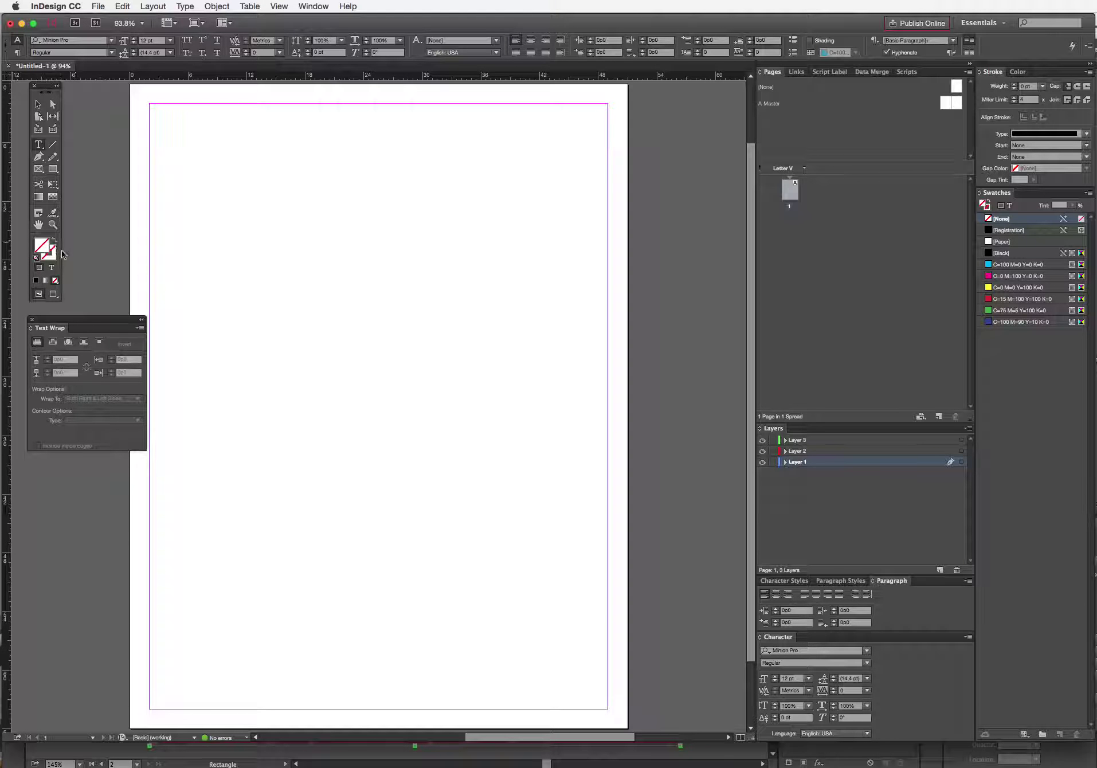
left_click(39, 169)
left_click_drag(151, 109, 609, 709)
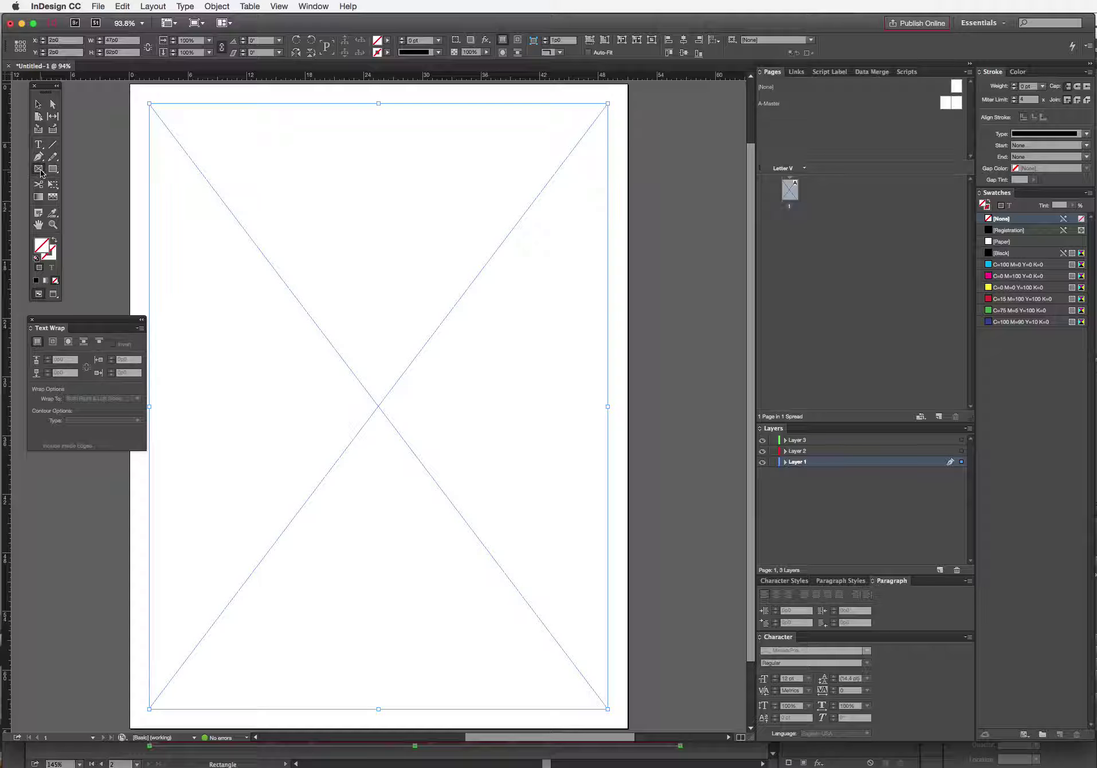
left_click(40, 171)
Place the heart-pattern background image from the valentines folder into the page-sized frame
left_click(95, 5)
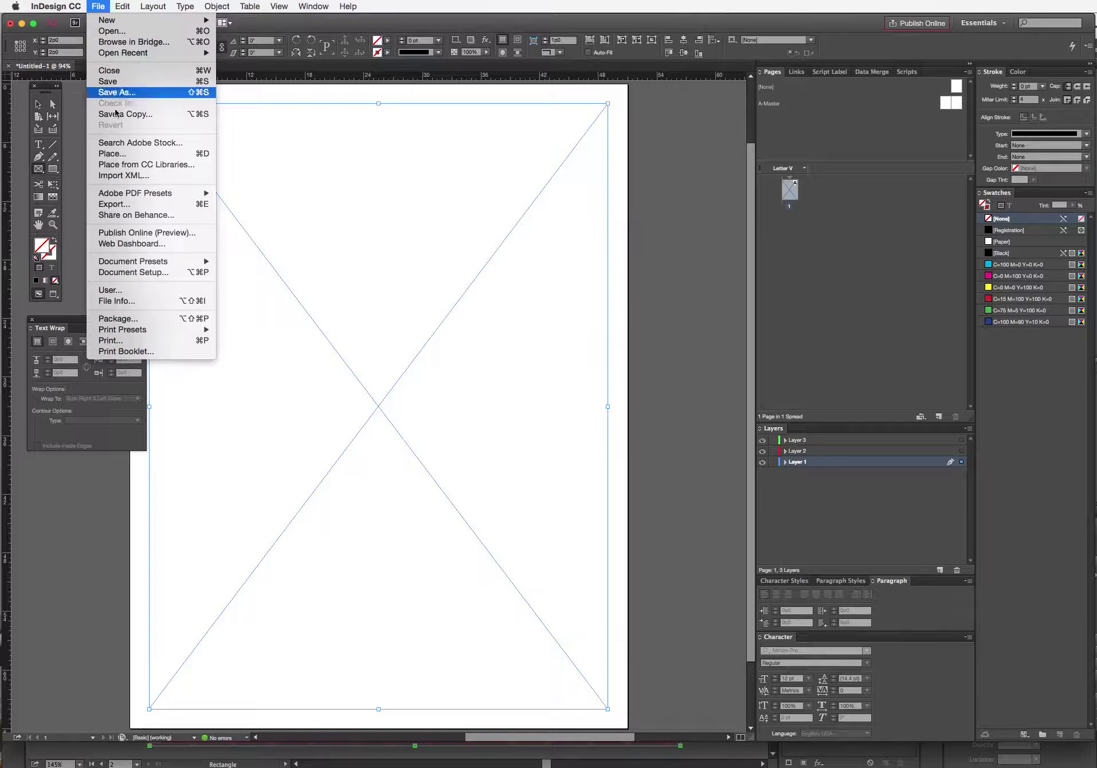
left_click(134, 161)
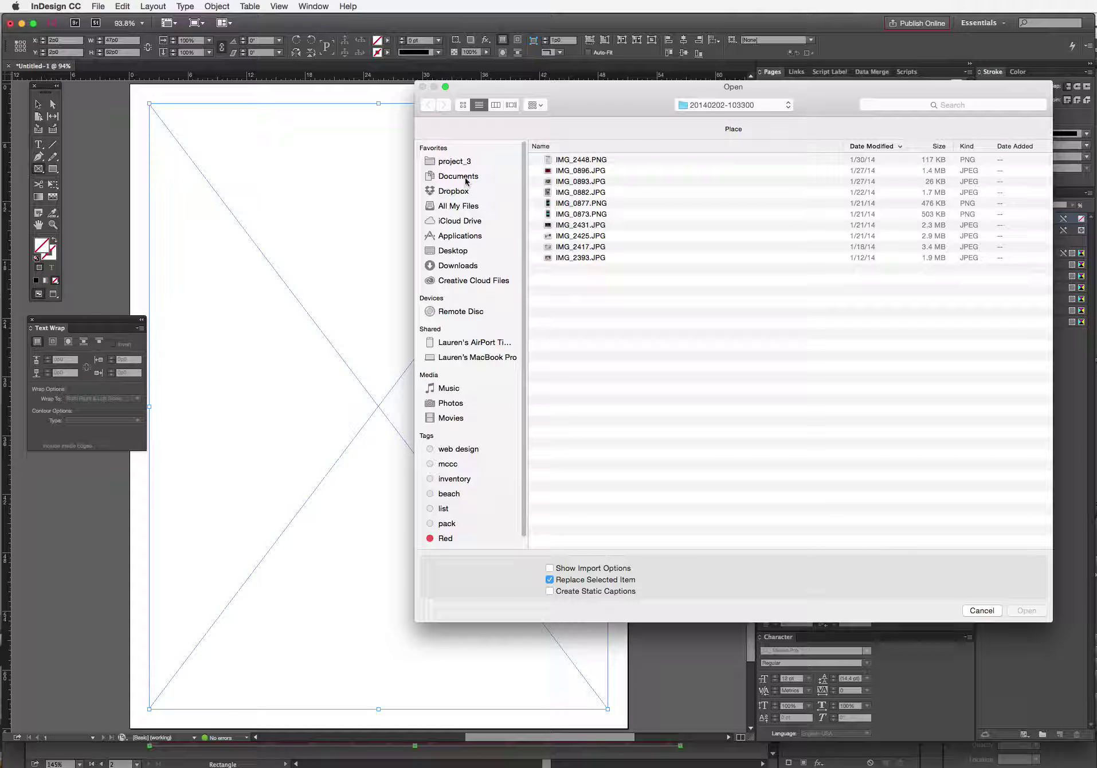
left_click(752, 107)
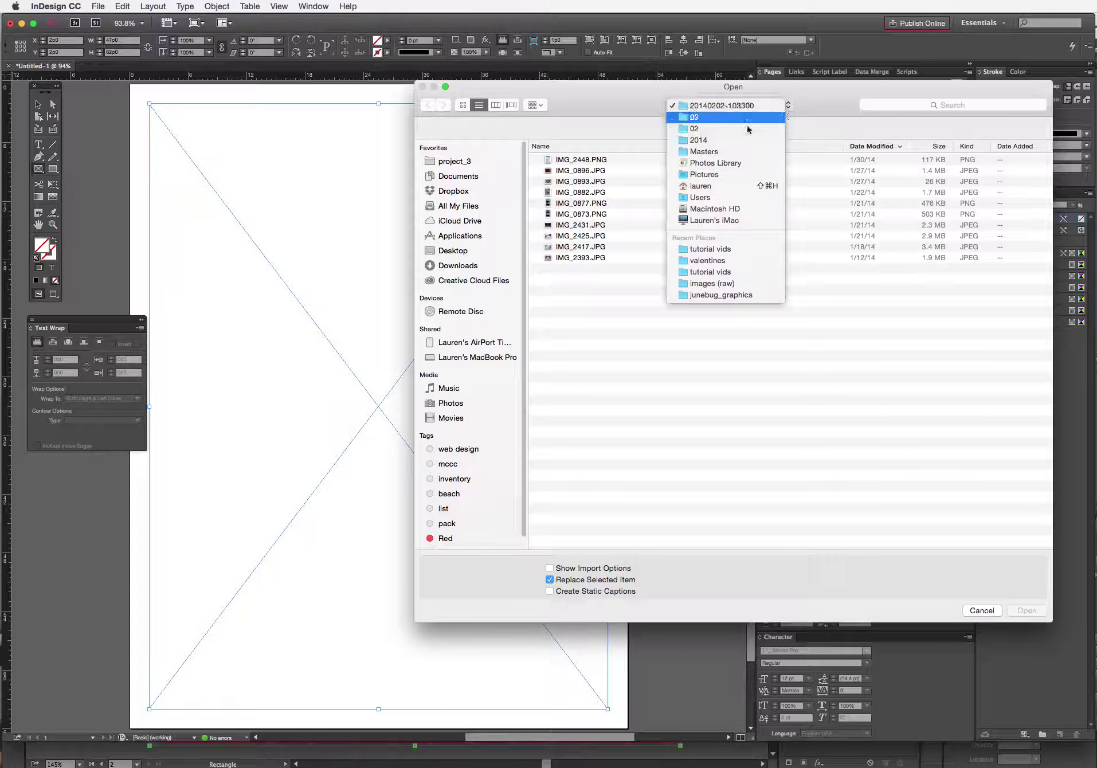
left_click(744, 261)
double_click(604, 170)
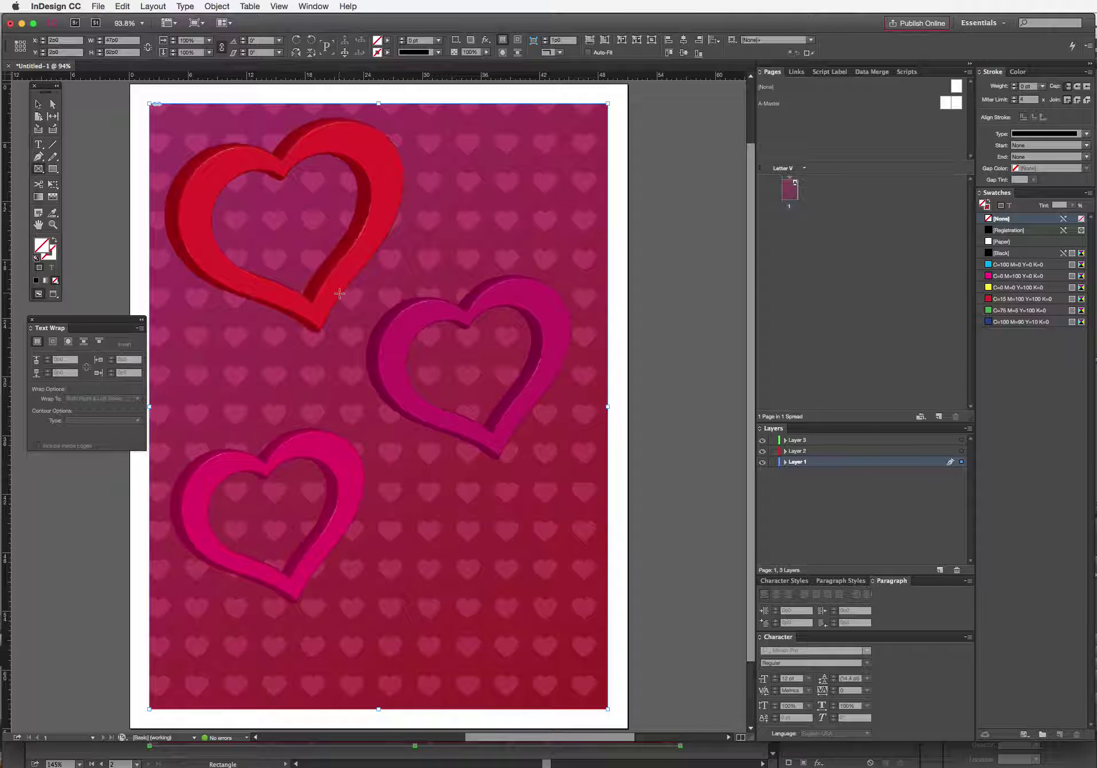
Hide and show Layer 1 to check which artwork it holds
left_click(763, 462)
left_click(763, 462)
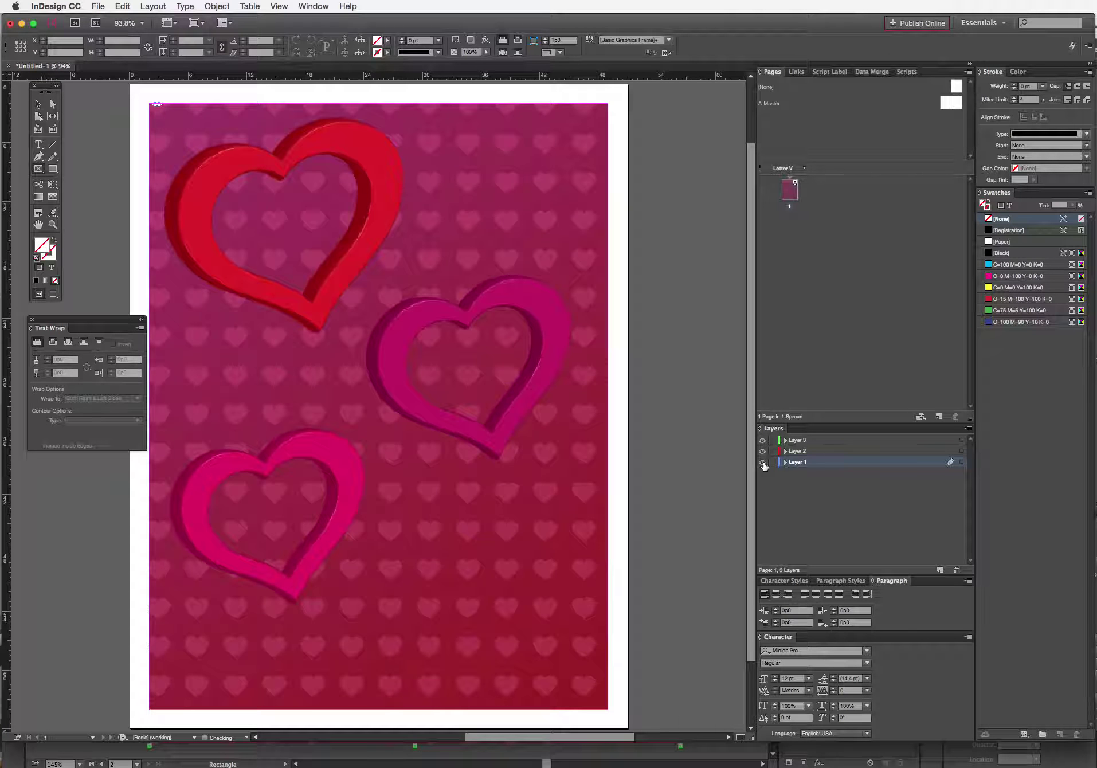
left_click(847, 452)
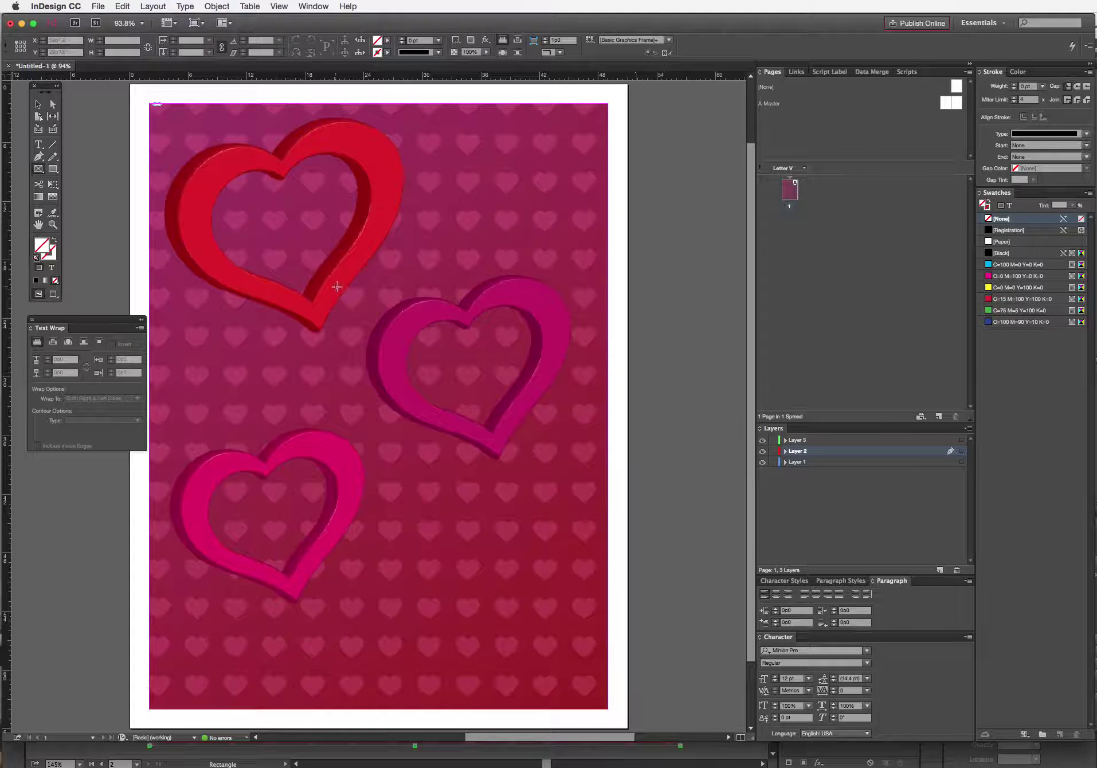
Draw a rectangle about 34p wide and 21p high with a Paper fill on Layer 3, across the lower part of the page
left_click(845, 441)
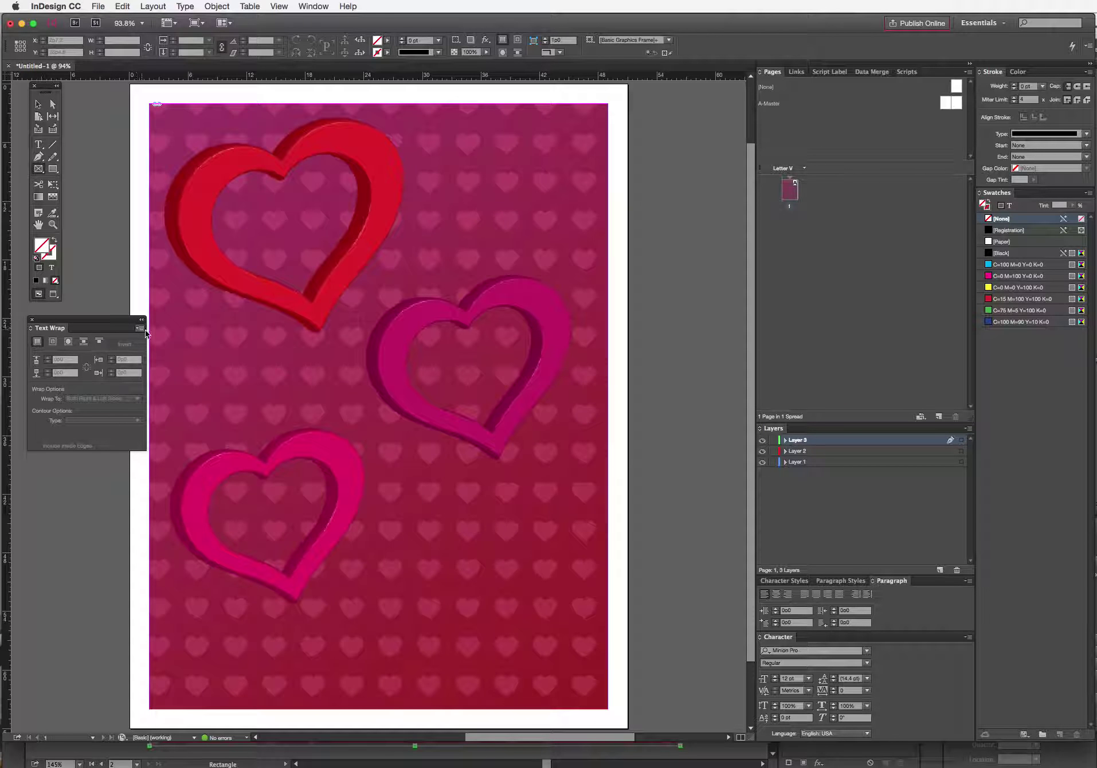
left_click(53, 170)
left_click(37, 258)
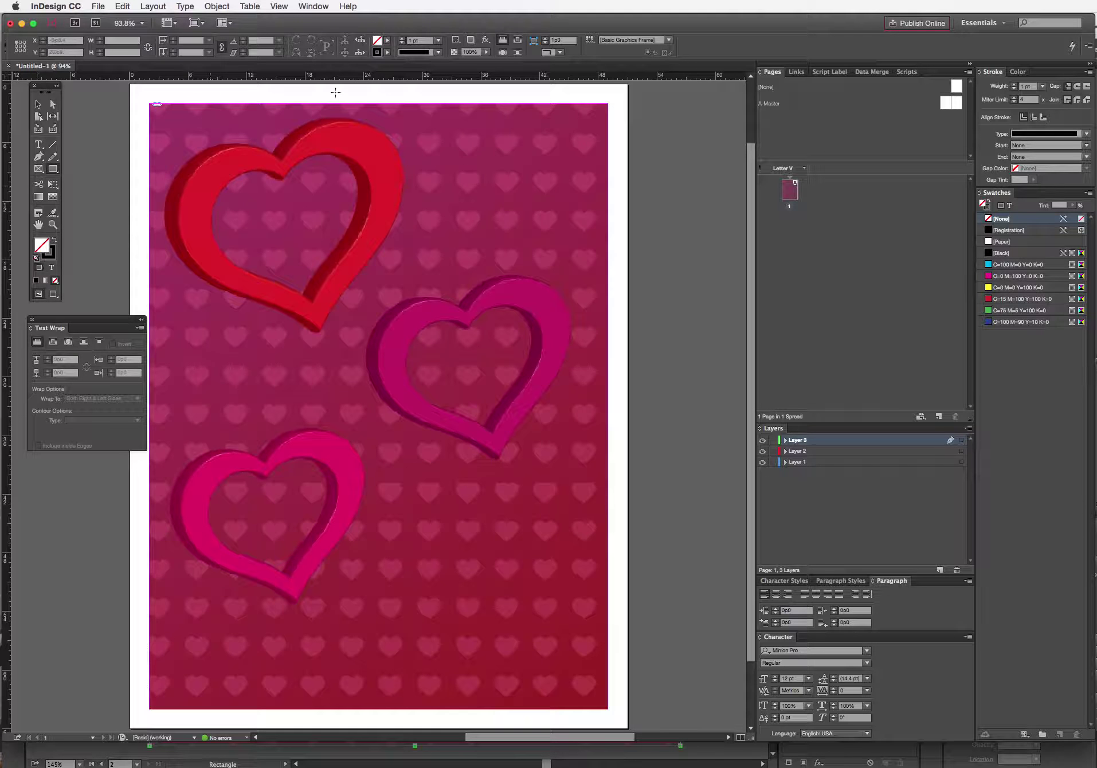
left_click(388, 40)
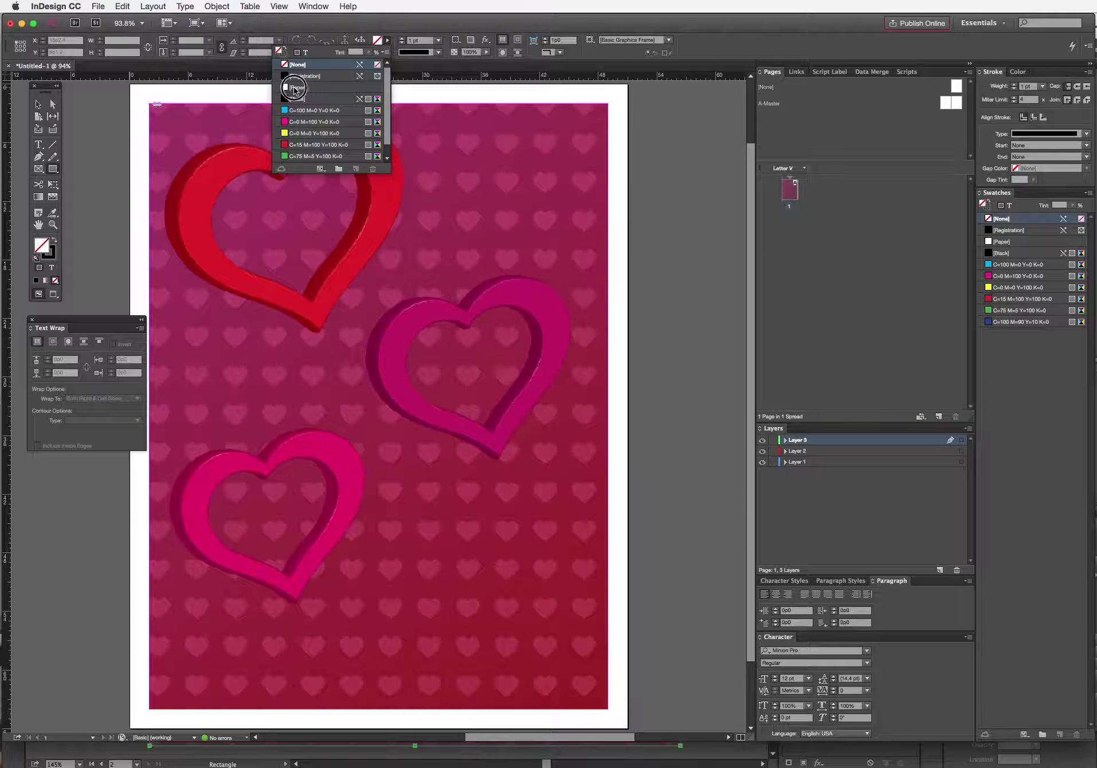
left_click(295, 88)
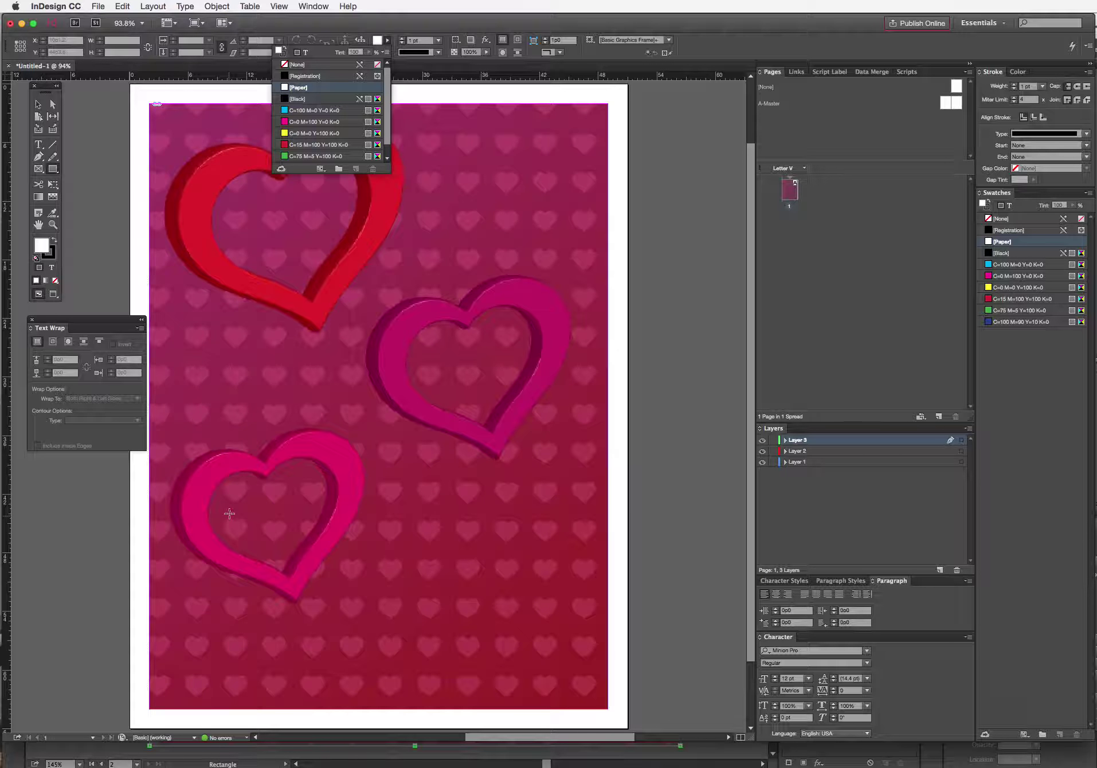
left_click_drag(215, 492, 546, 699)
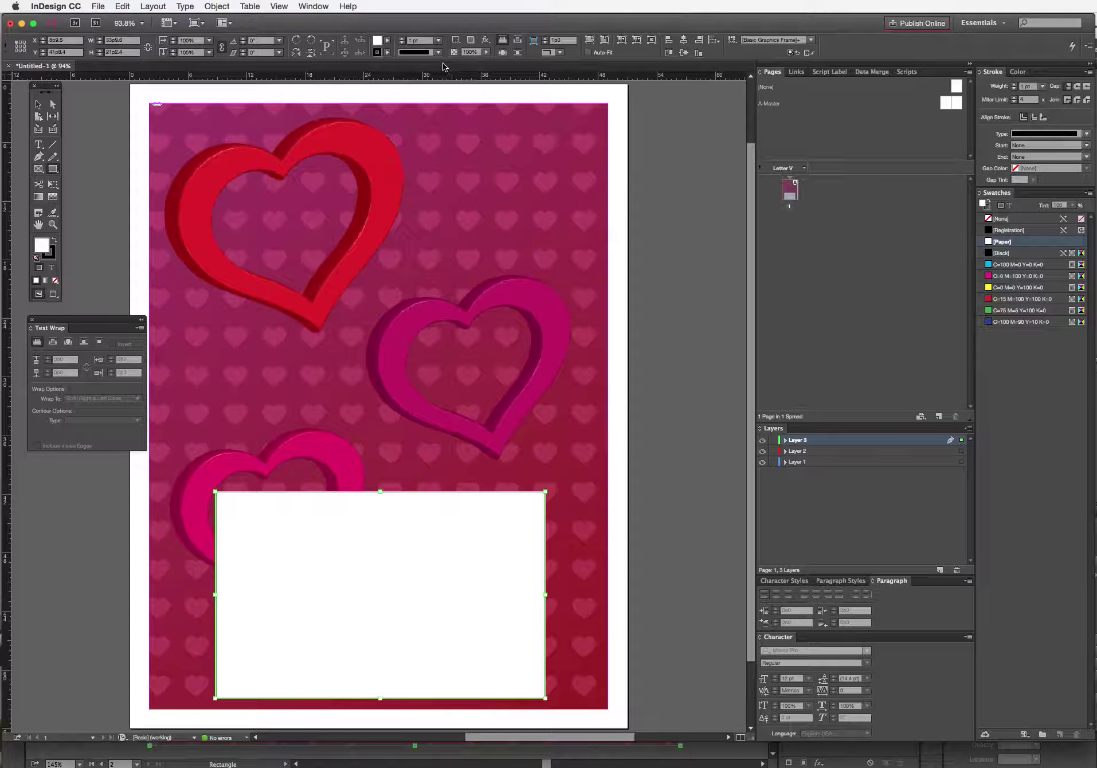
Give the white rectangle an 8 pt stroke of the Dashed type
left_click(438, 41)
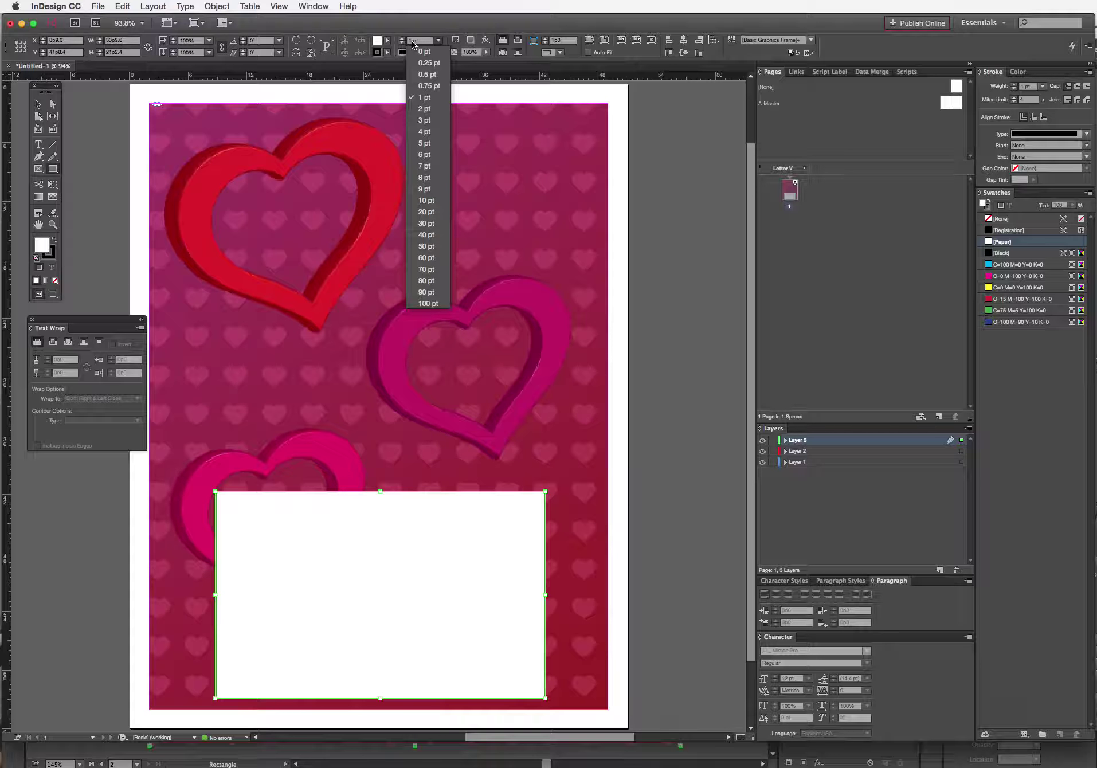
left_click(425, 178)
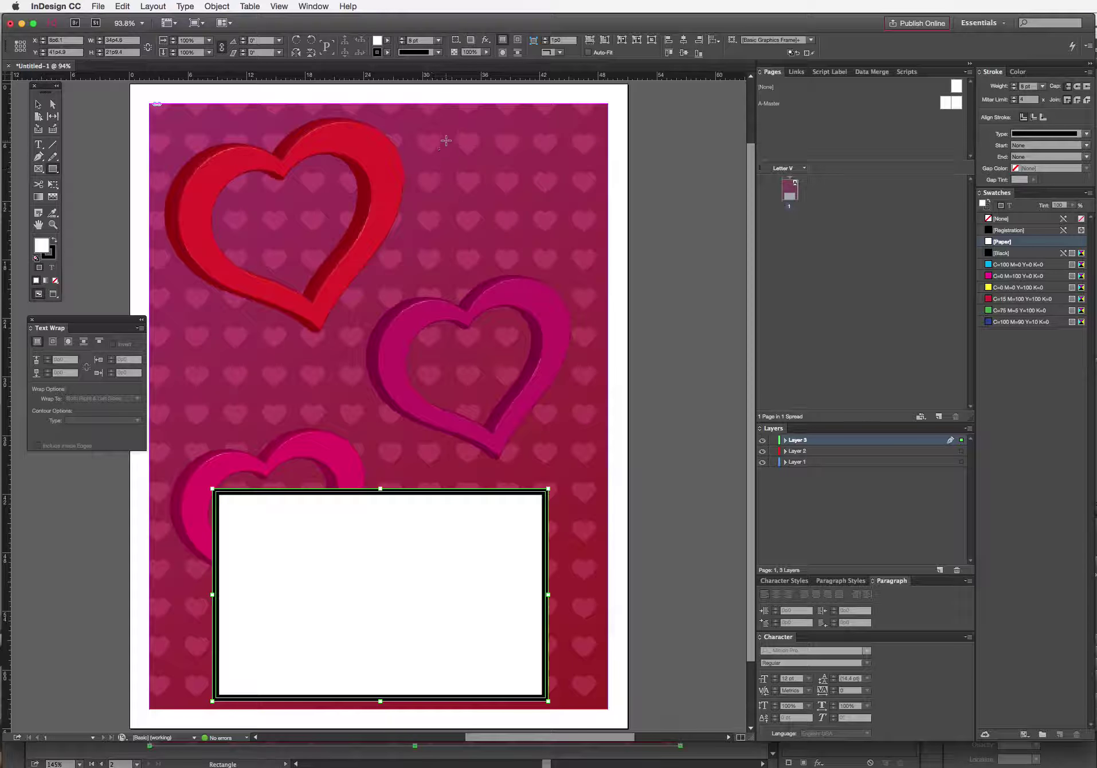
left_click(439, 52)
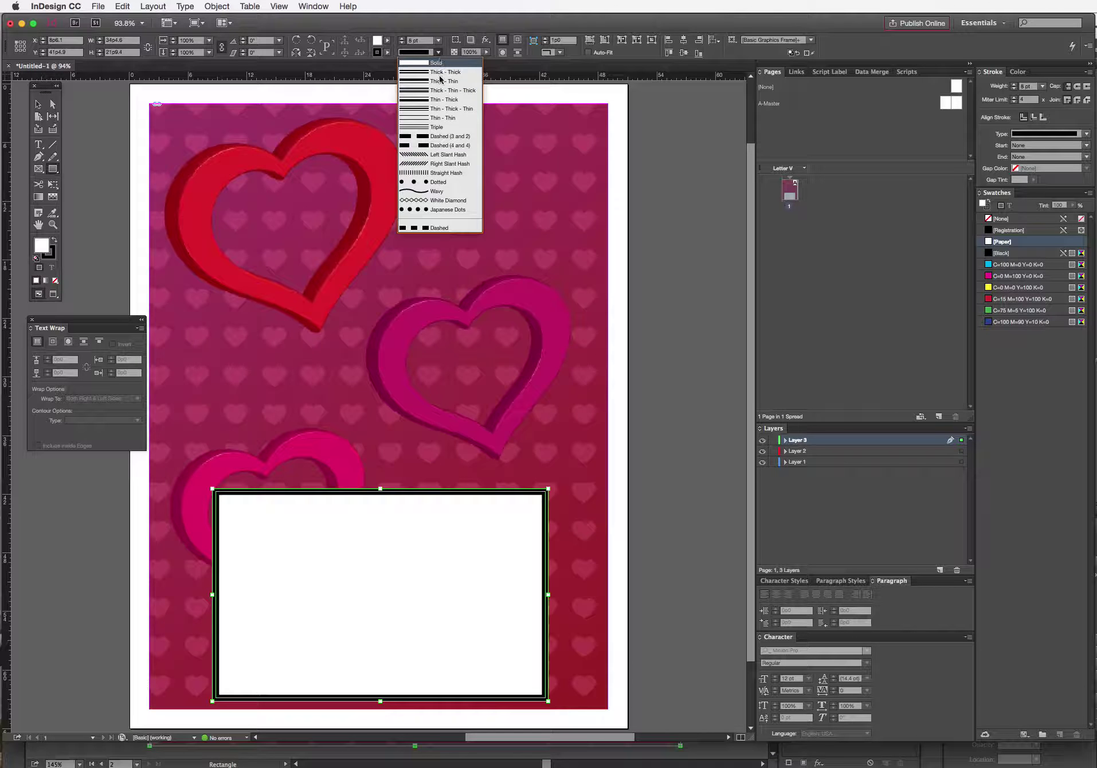
left_click(438, 227)
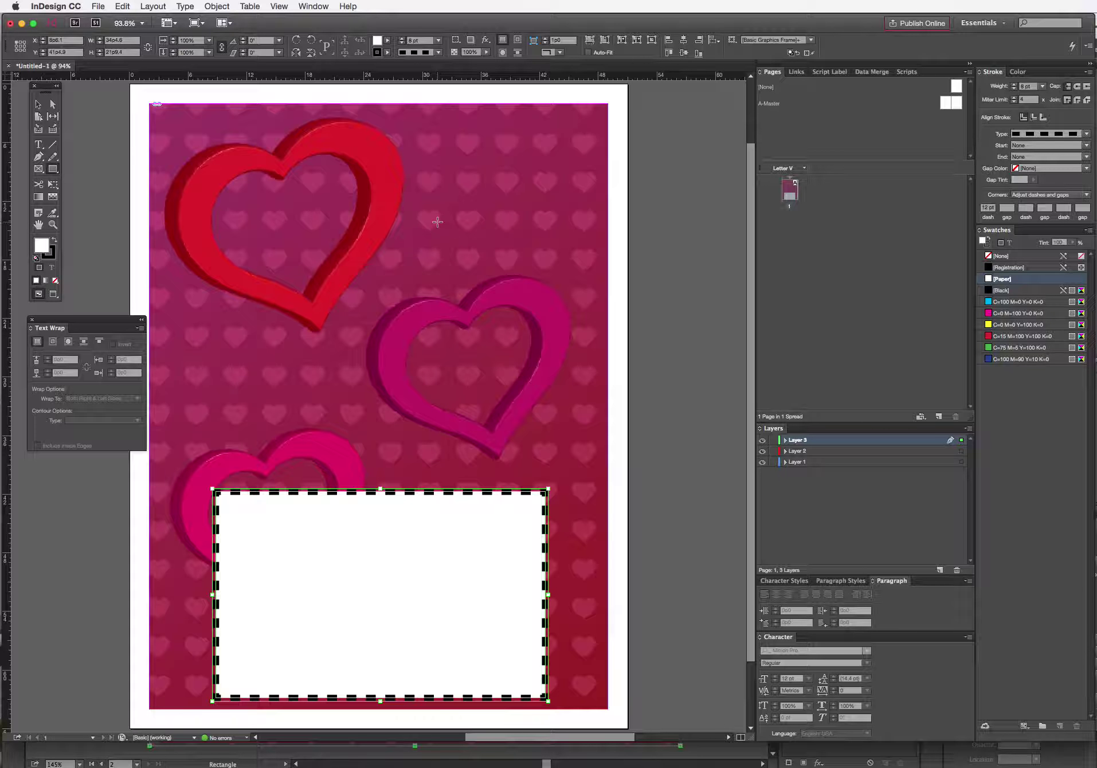
Rename Layer 3 as coupon and Layer 1 as background
double_click(805, 440)
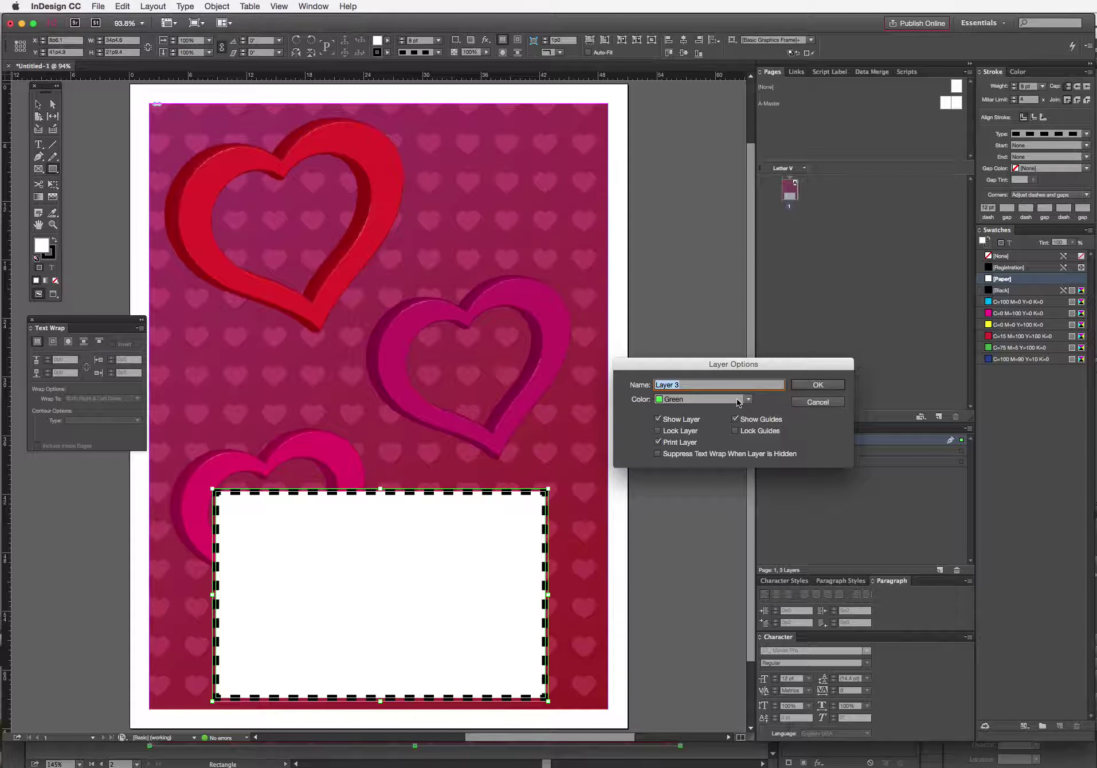
type("coupon")
left_click(828, 383)
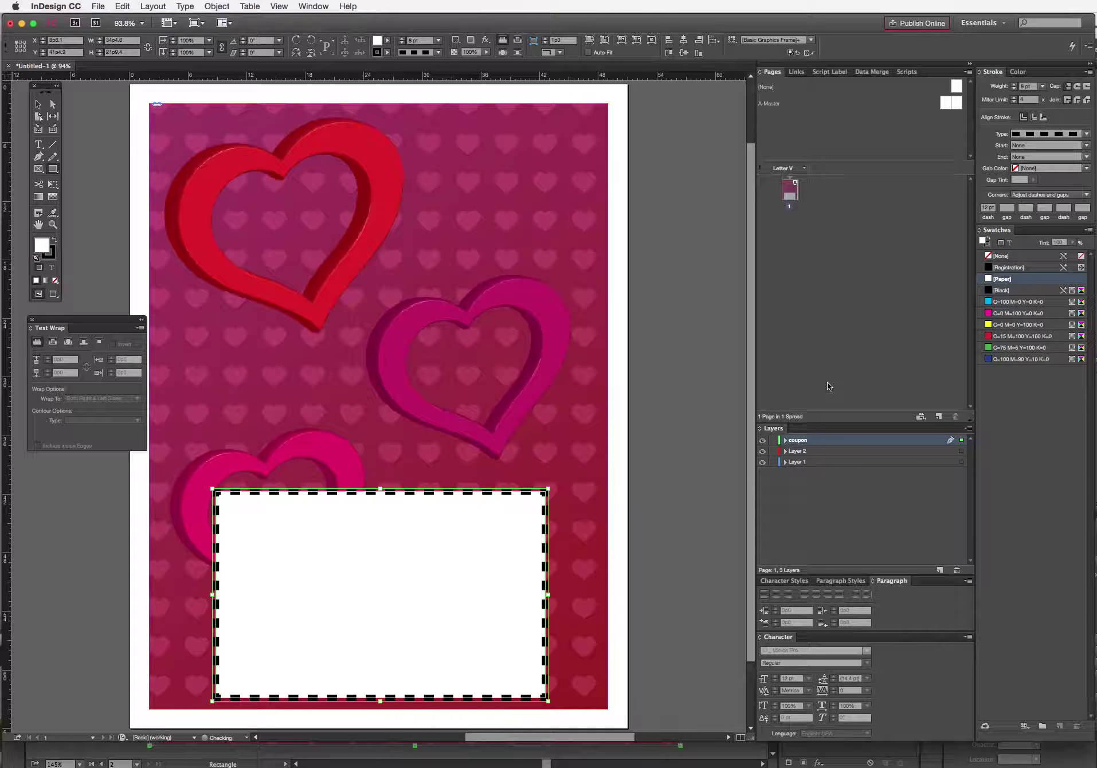
double_click(806, 465)
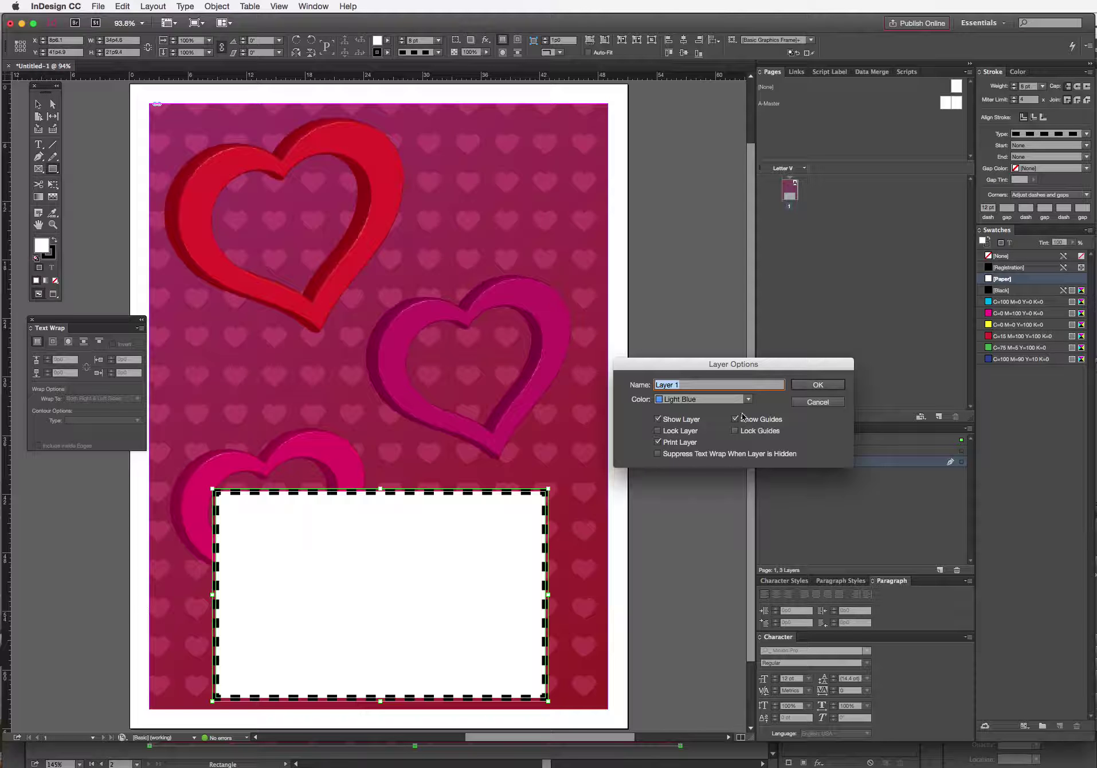
type("back")
key("BackSpace")
type("roundgo")
left_click(805, 387)
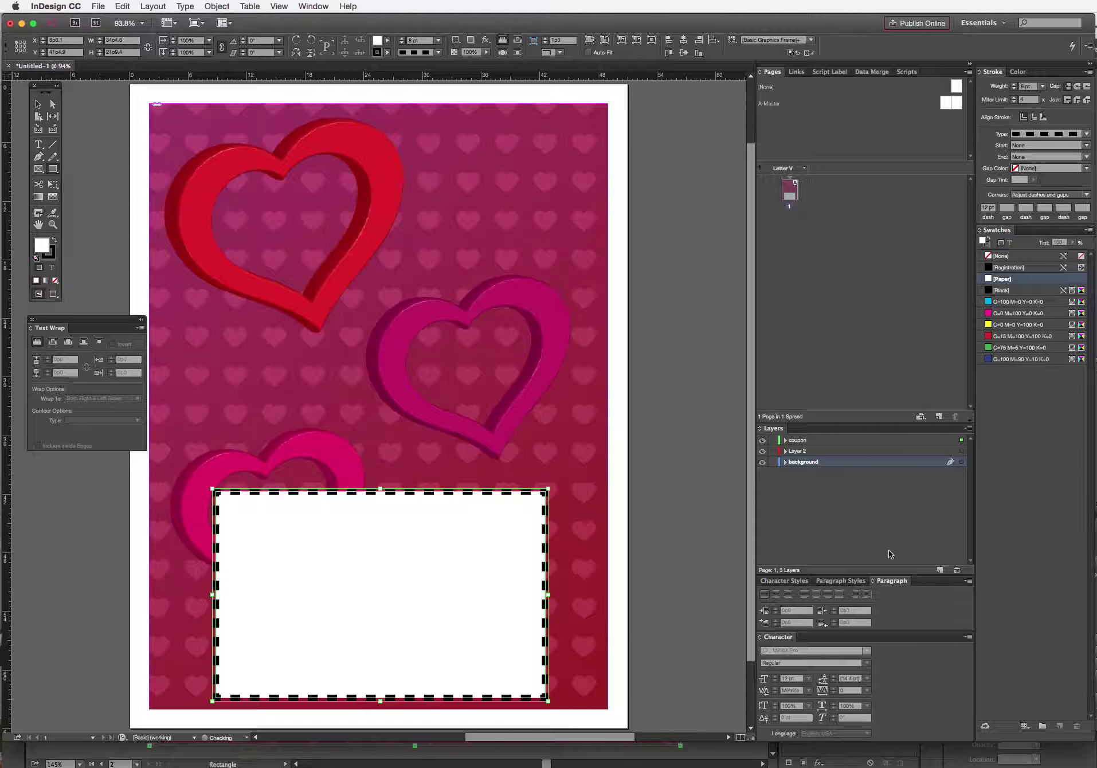
Lock the coupon and background layers
left_click(828, 440)
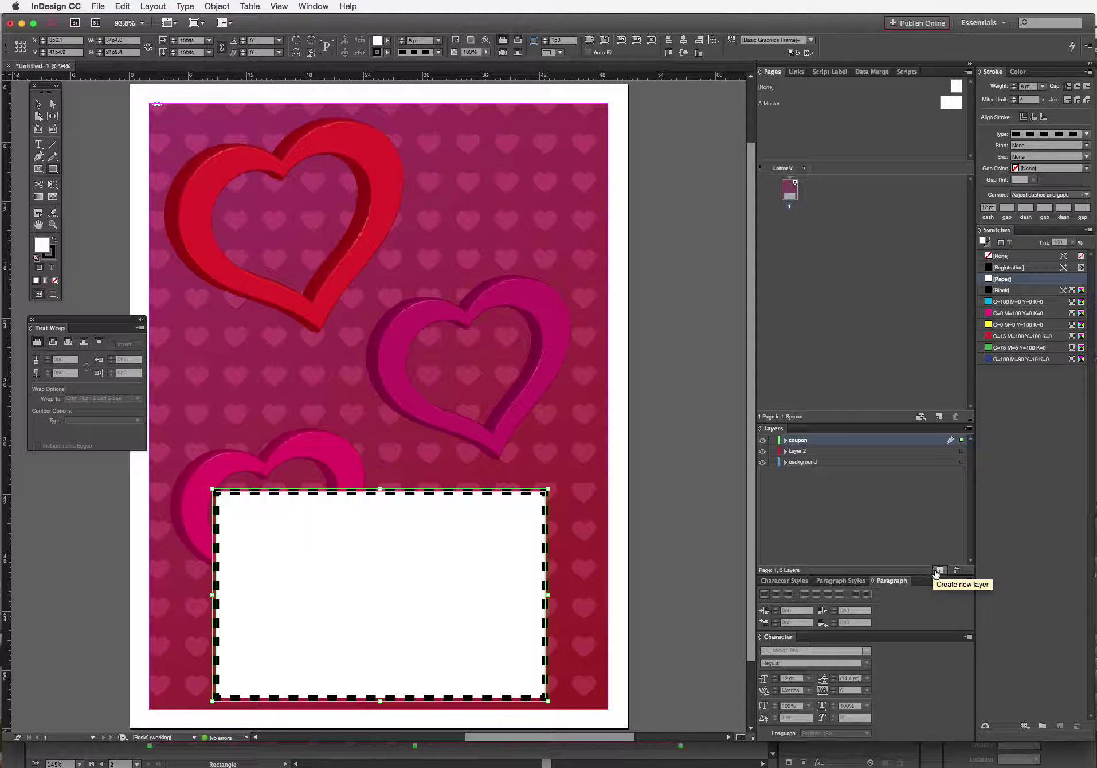
left_click(774, 440)
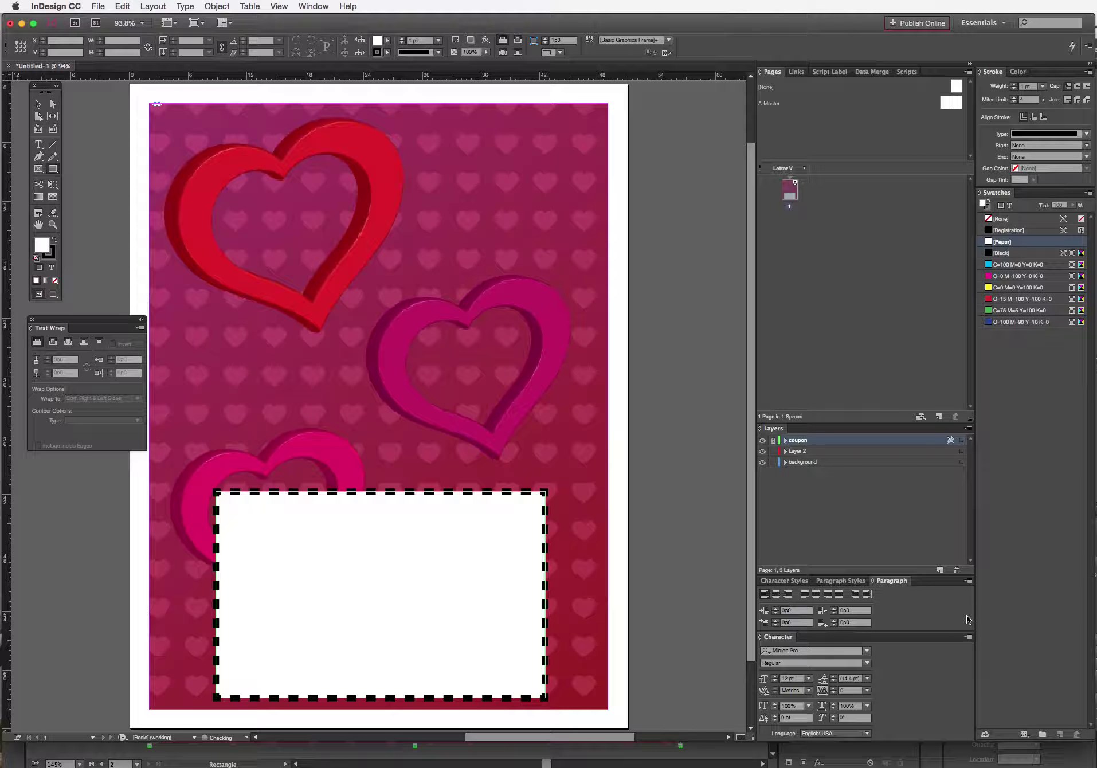
left_click(773, 463)
Create a new layer above the coupon layer and name it coupon text
left_click(939, 570)
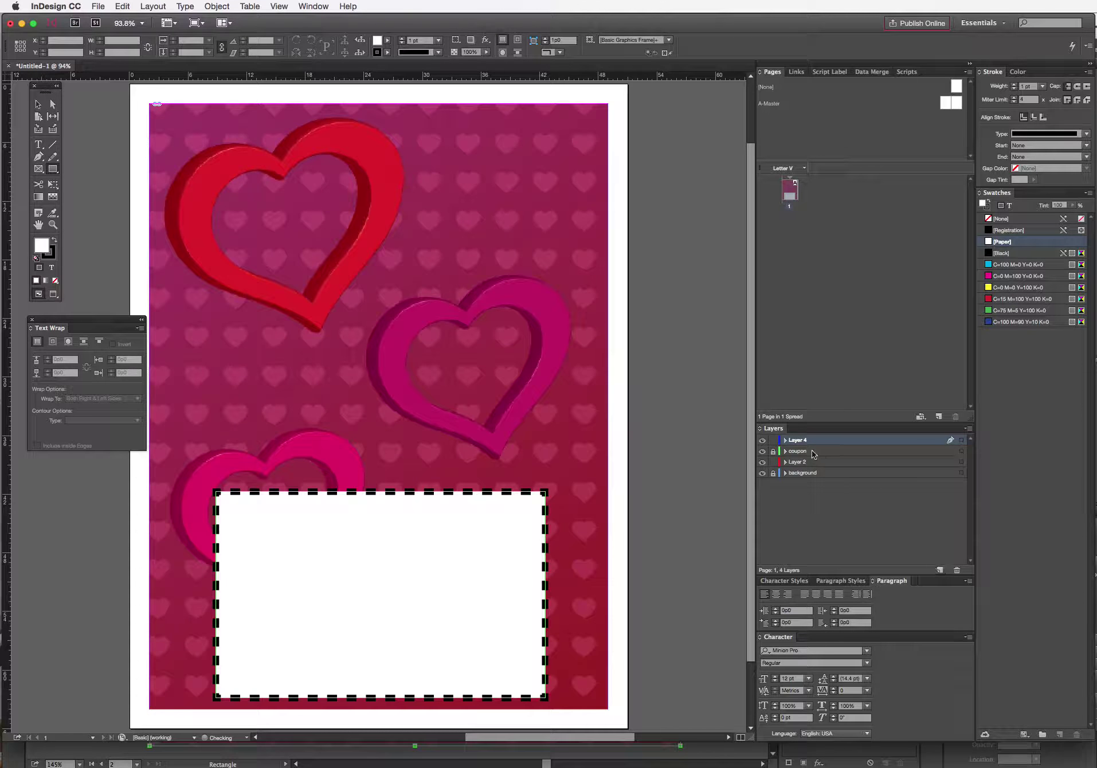
double_click(796, 441)
type("coupon text")
key("Return")
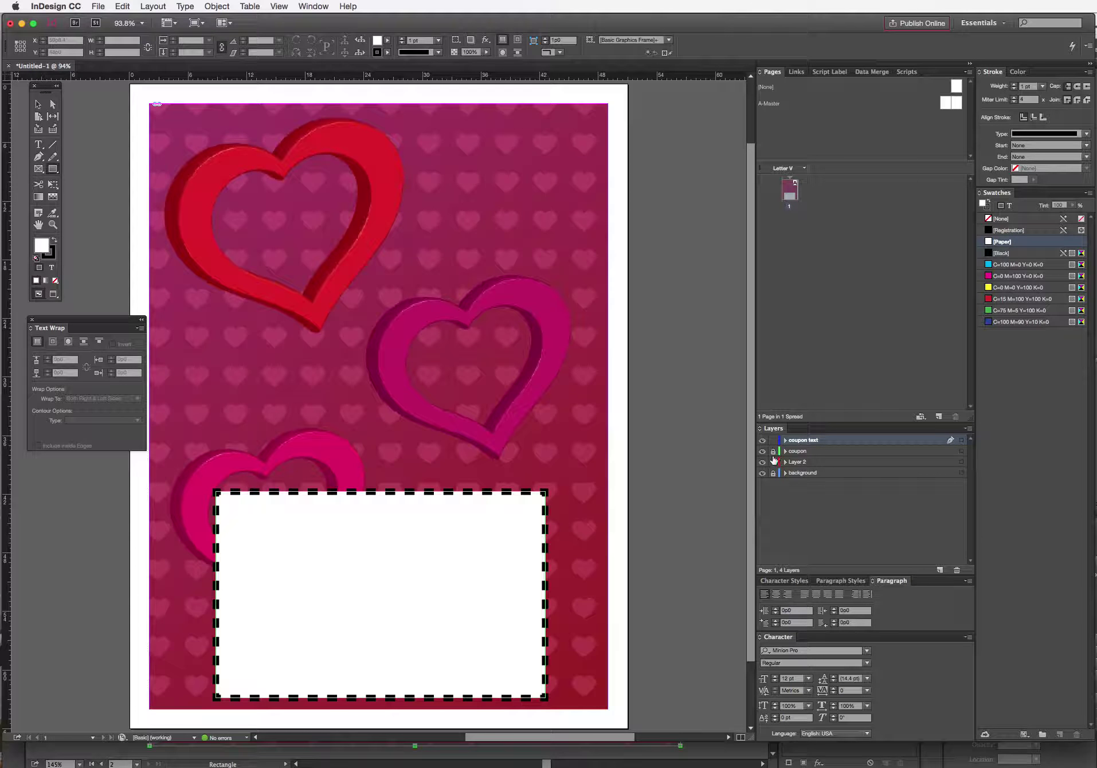
Draw a text frame just inside the coupon's dashed border and enter BUY ONE GET ONE FREE! in it
left_click(37, 104)
left_click(39, 146)
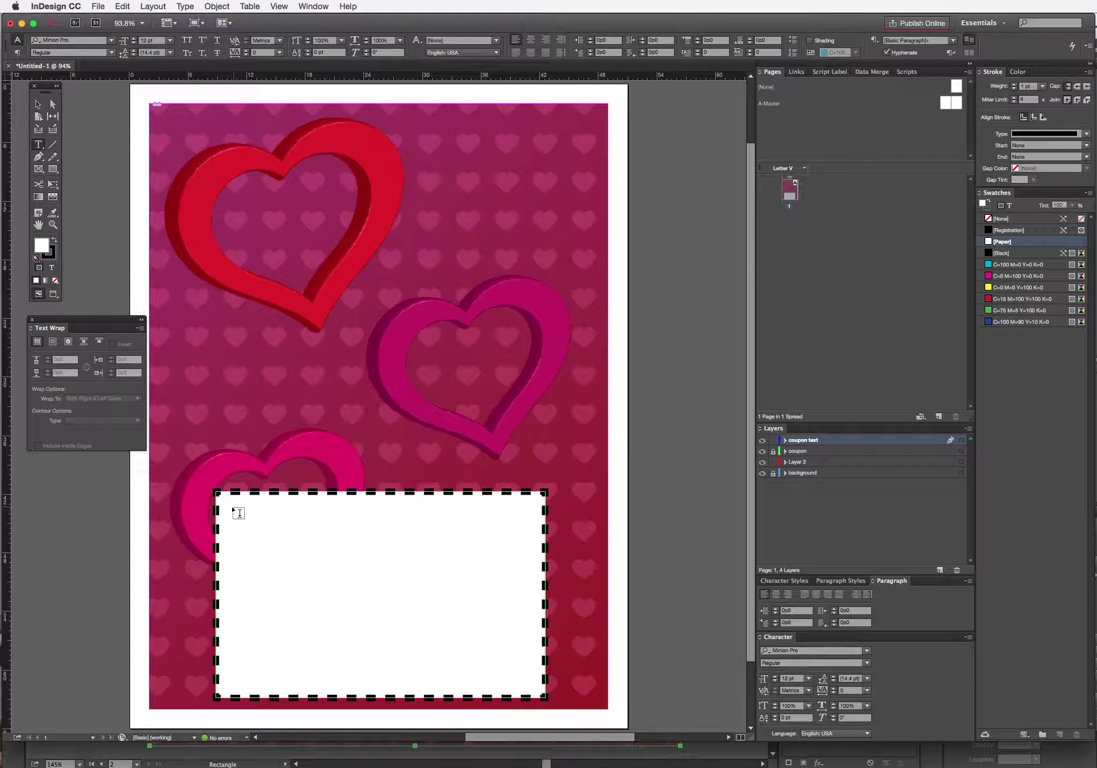
left_click_drag(230, 505, 532, 688)
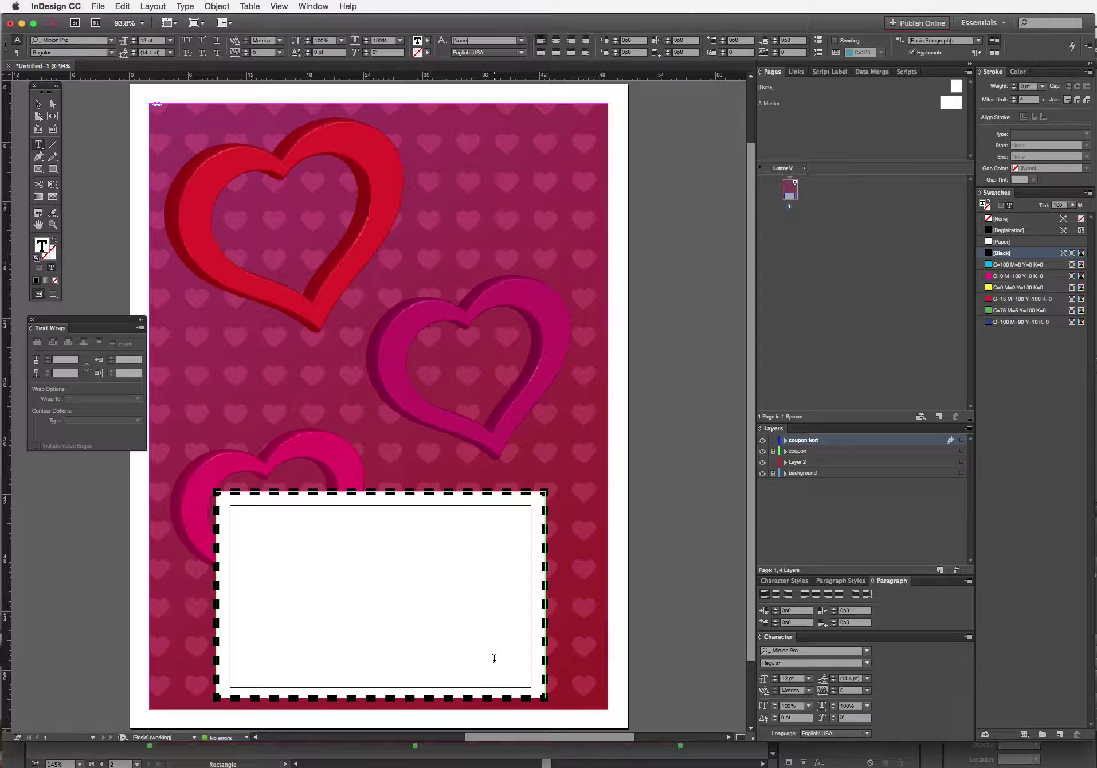
type("BUY ONE GET ONE FRE")
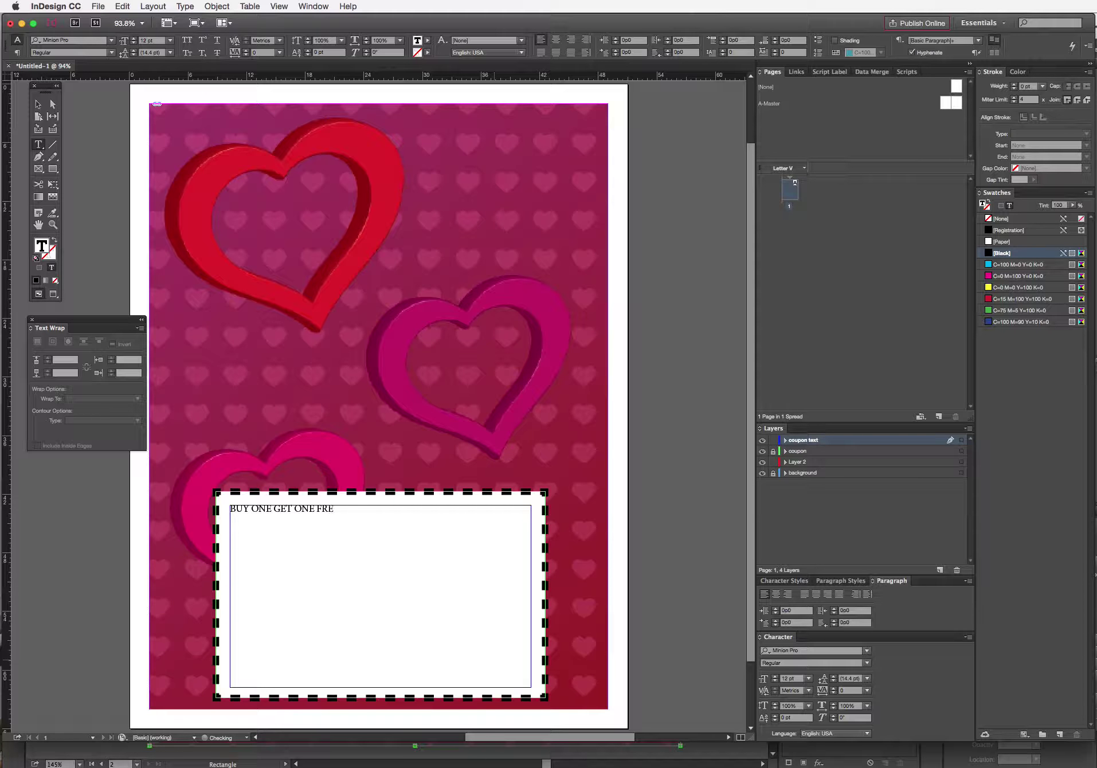
type("E!")
Center the coupon headline and format it in American Captain at 36 pt
key("super+a")
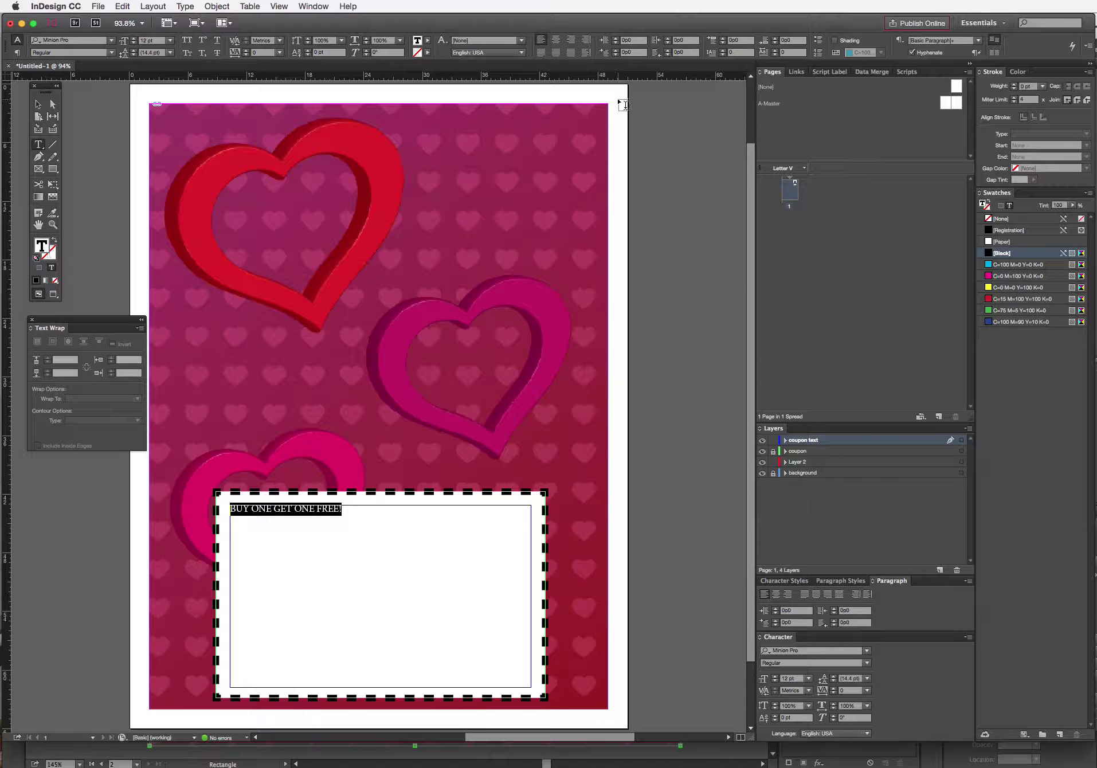
left_click(556, 40)
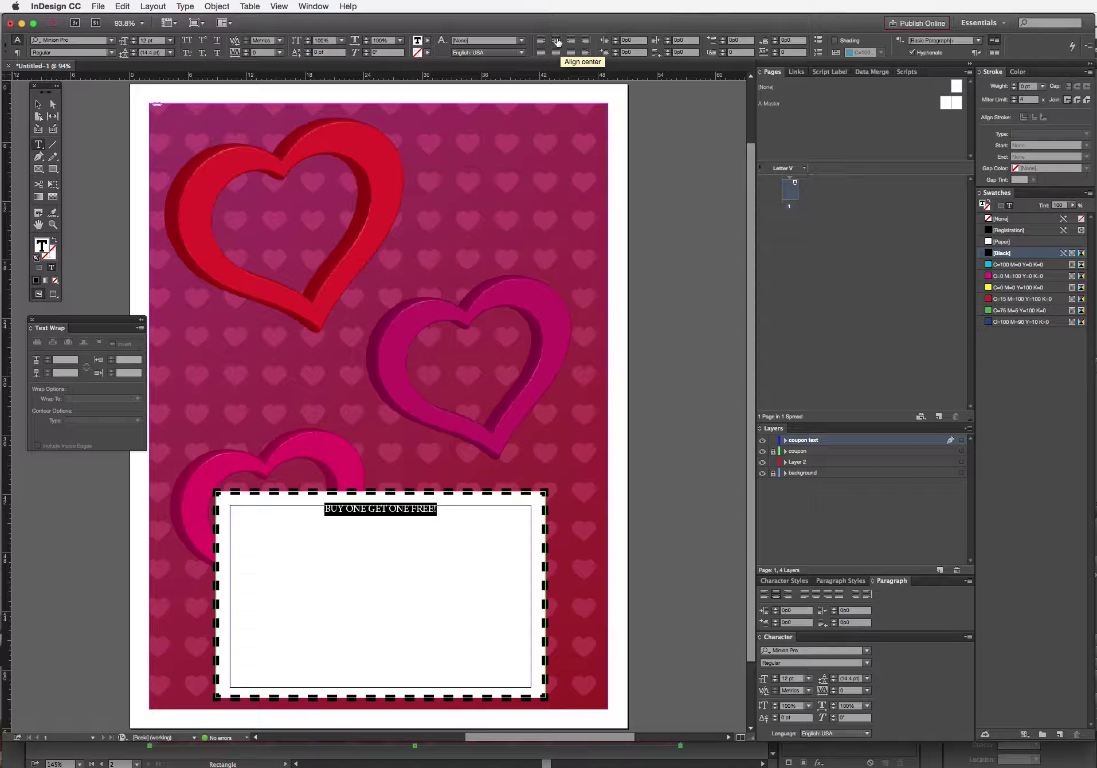
left_click(170, 41)
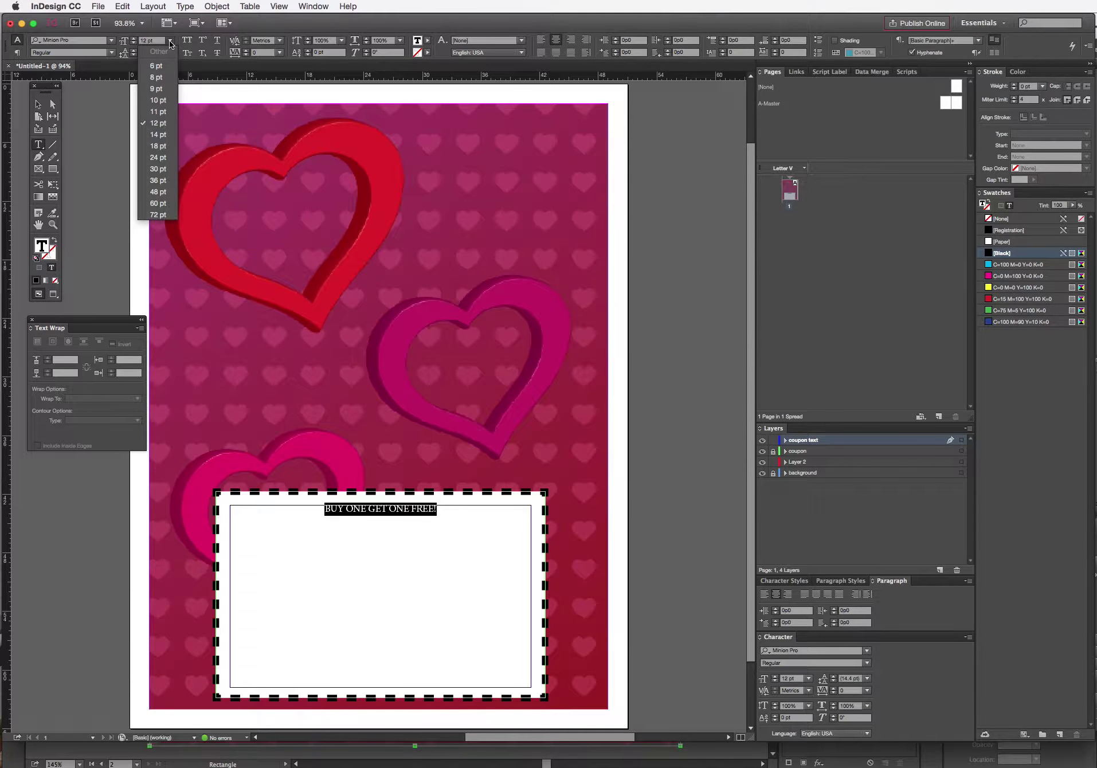
left_click(158, 180)
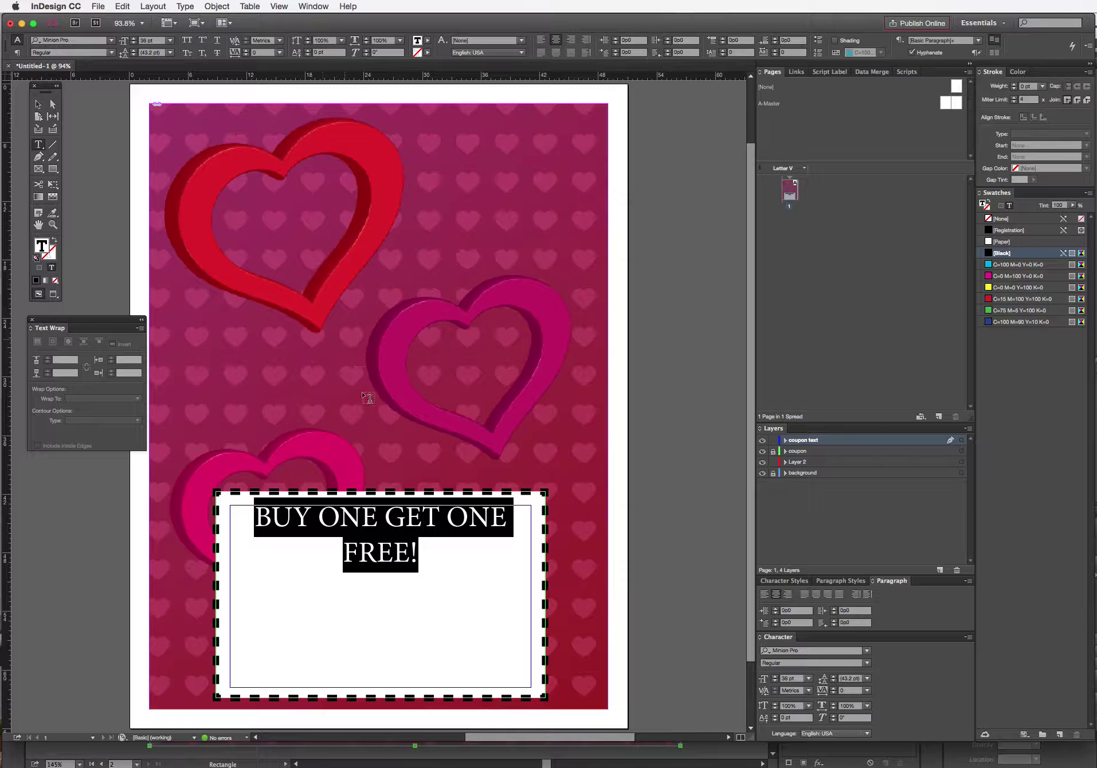
left_click(111, 40)
left_click(195, 205)
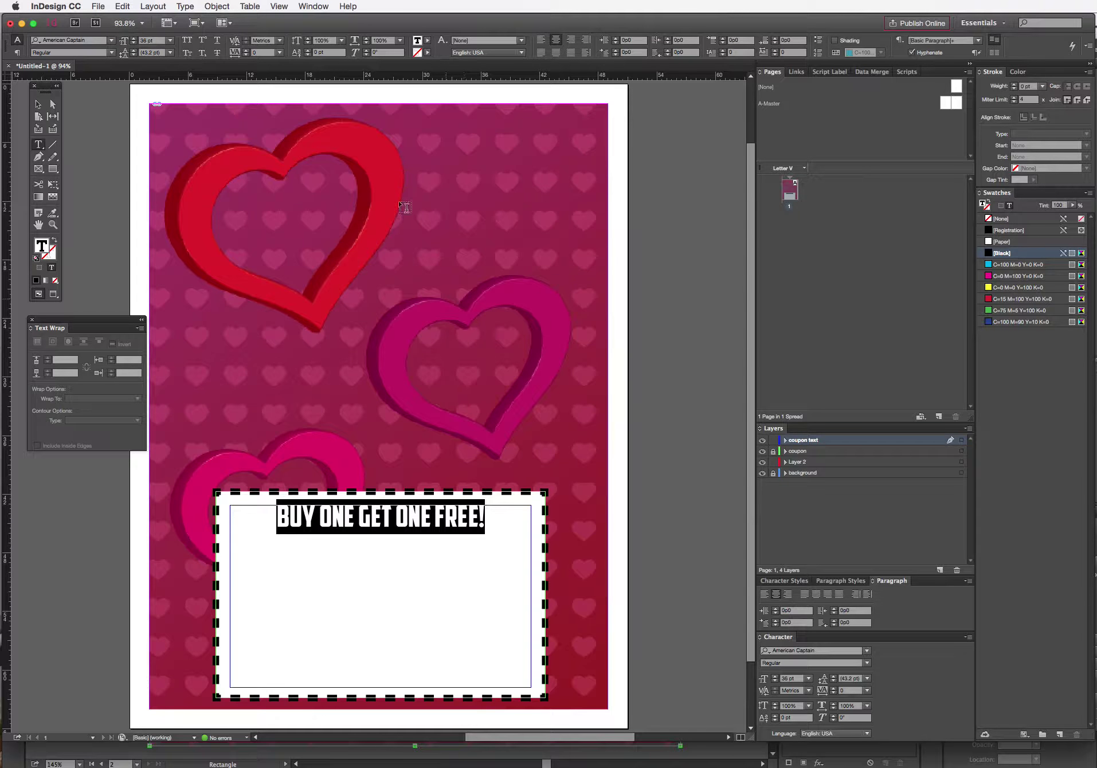
Increase the coupon headline's font size to 48 pt
left_click(133, 38)
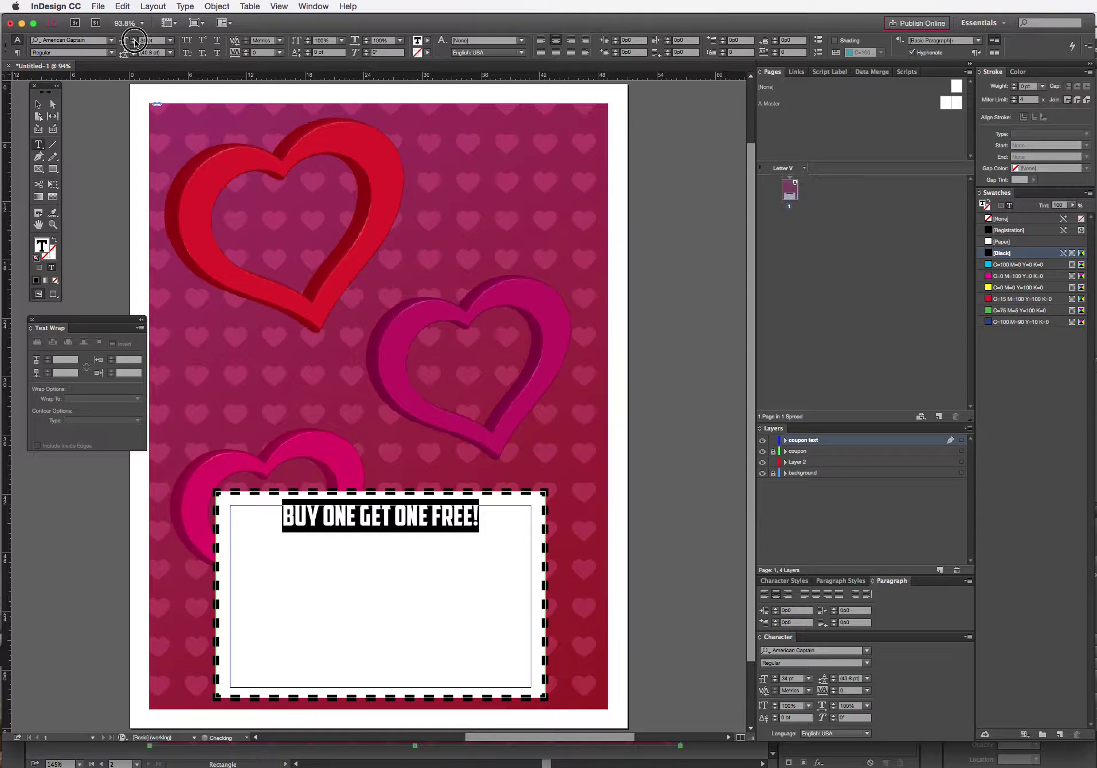
left_click(133, 38)
left_click(133, 38)
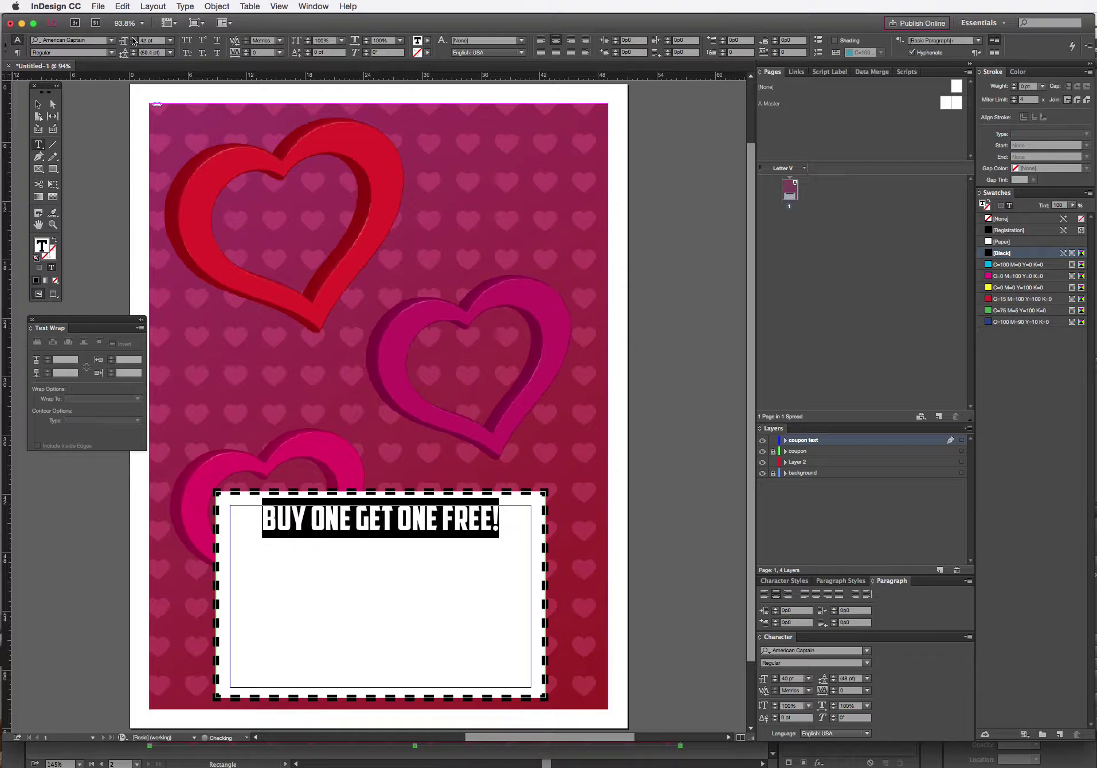
left_click(133, 38)
left_click(133, 37)
left_click(133, 38)
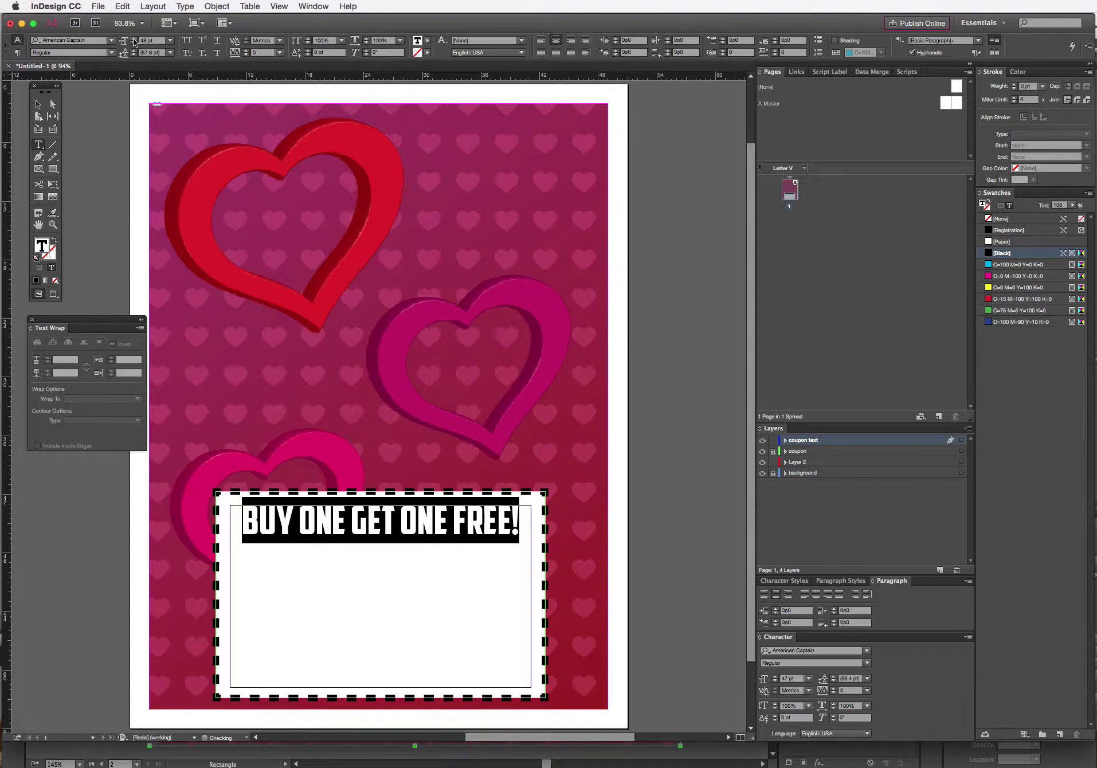
left_click(518, 523)
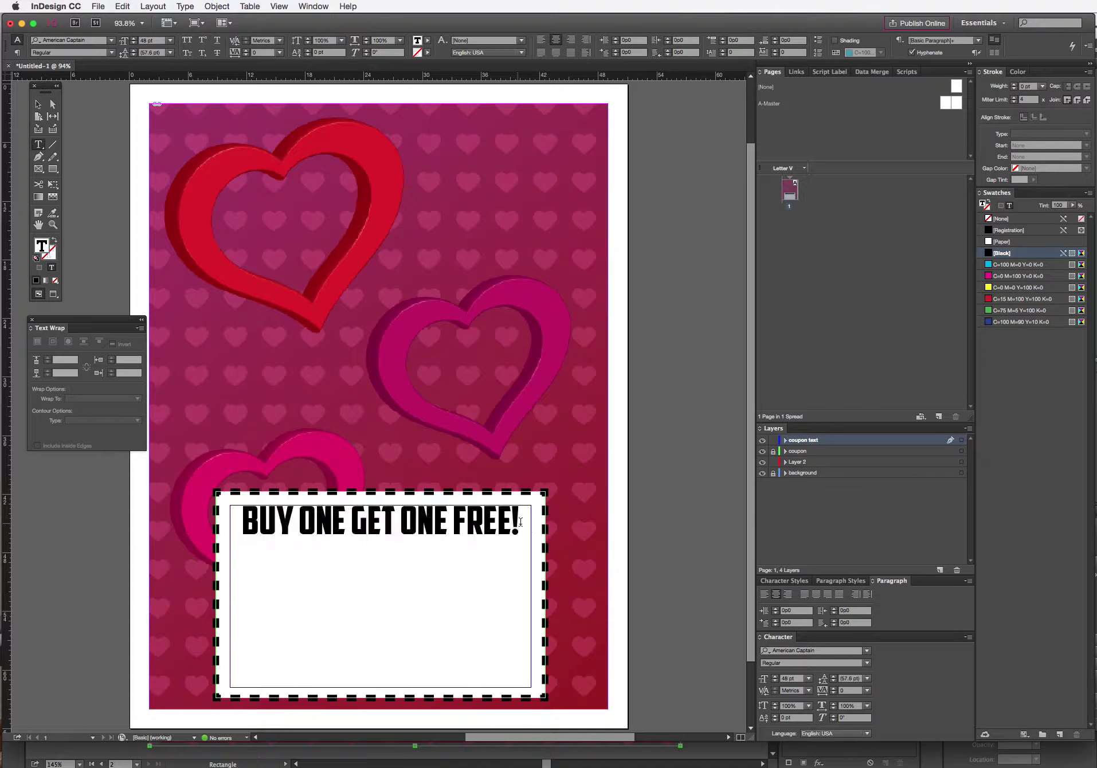